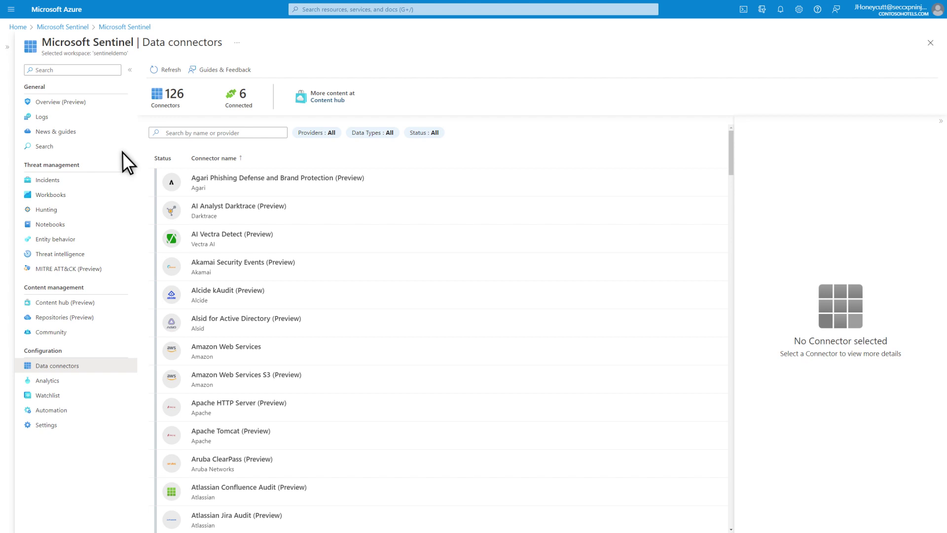
- Find the Microsoft 365 Defender connector, open its page, and connect its incidents and alerts
click(162, 135)
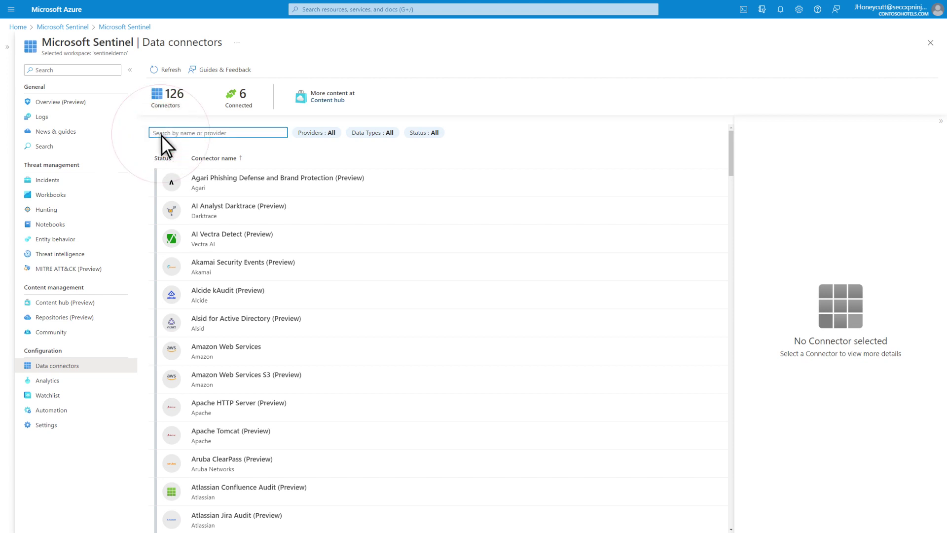
text(Microsoft 365)
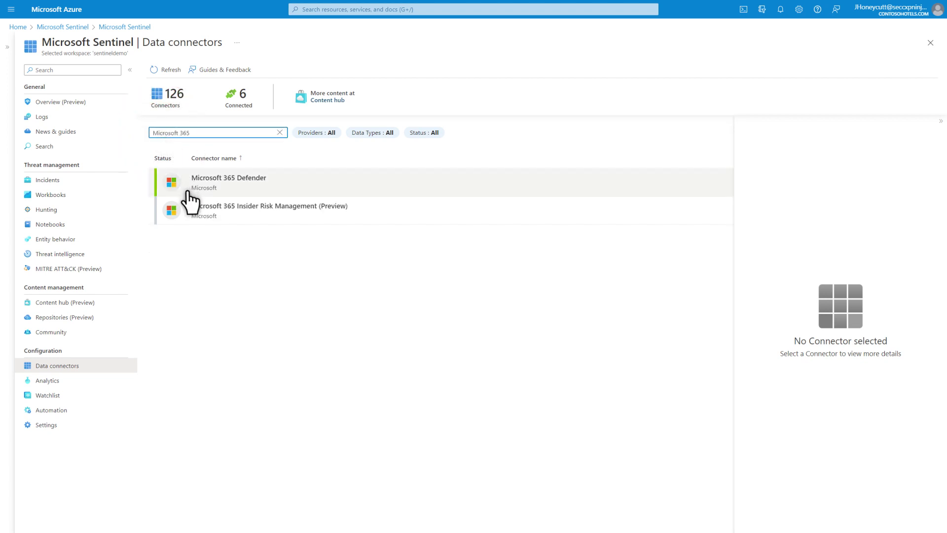
click(187, 194)
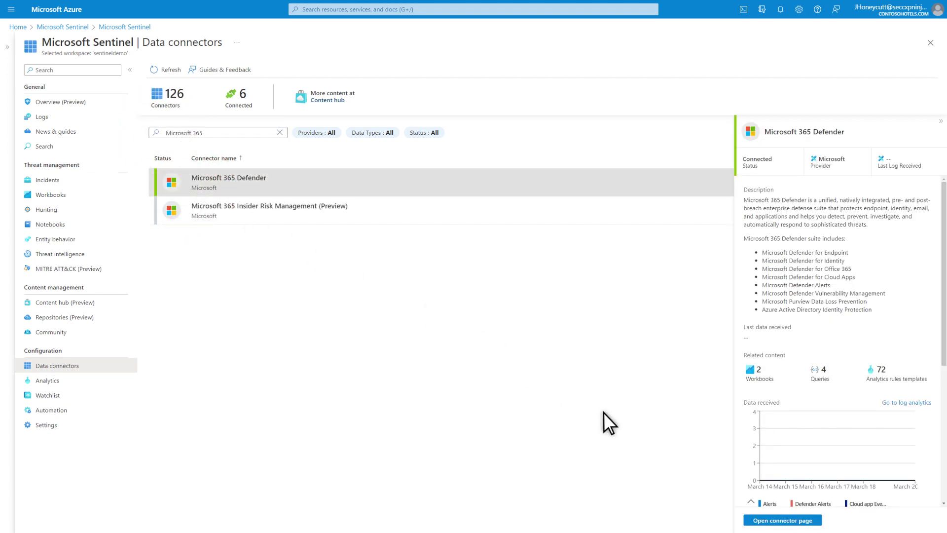
click(760, 520)
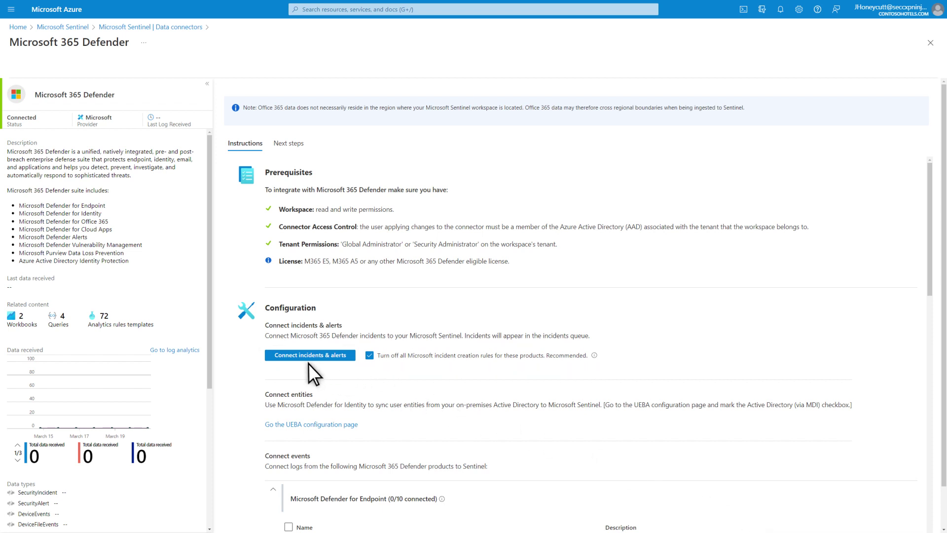
click(270, 358)
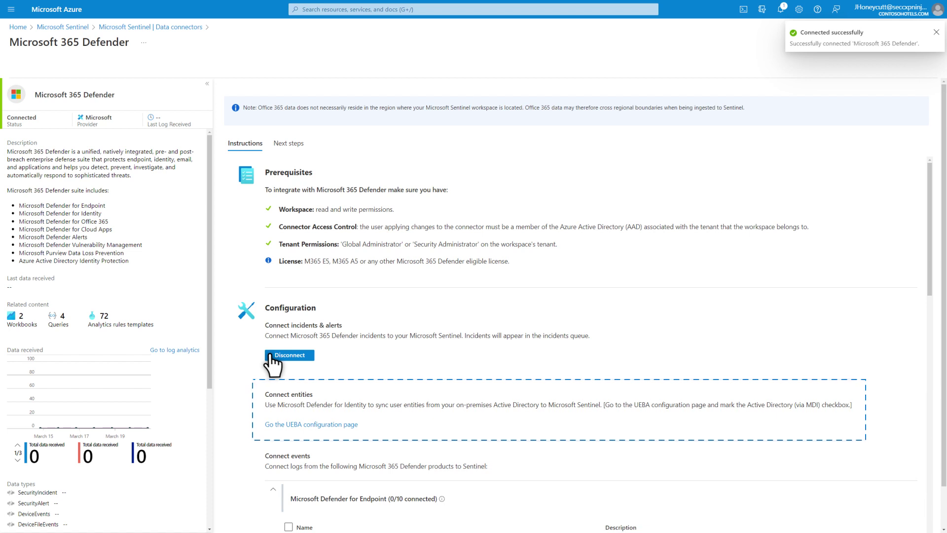
- Enable streaming of the CloudAppEvents and IdentityLogonEvents tables and apply the changes
scroll(270, 354, down, 6)
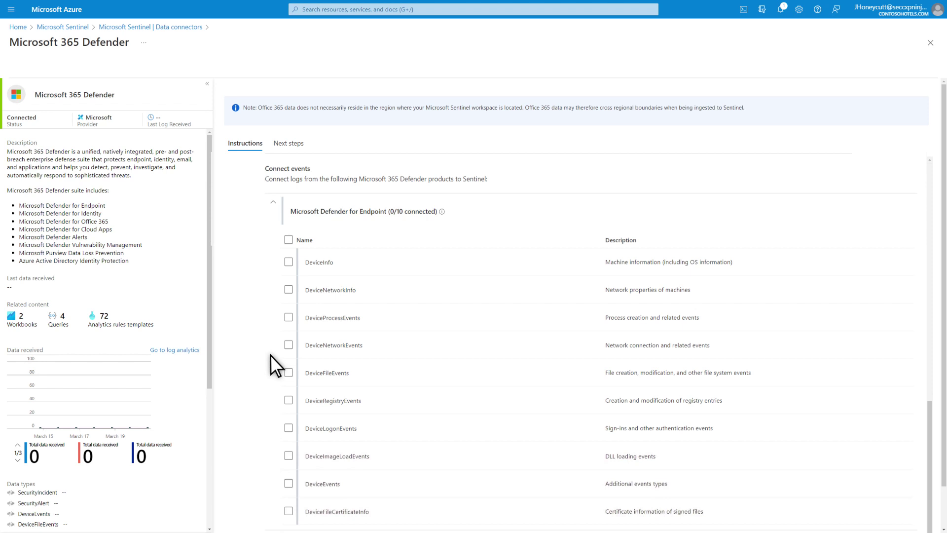
scroll(270, 355, down, 15)
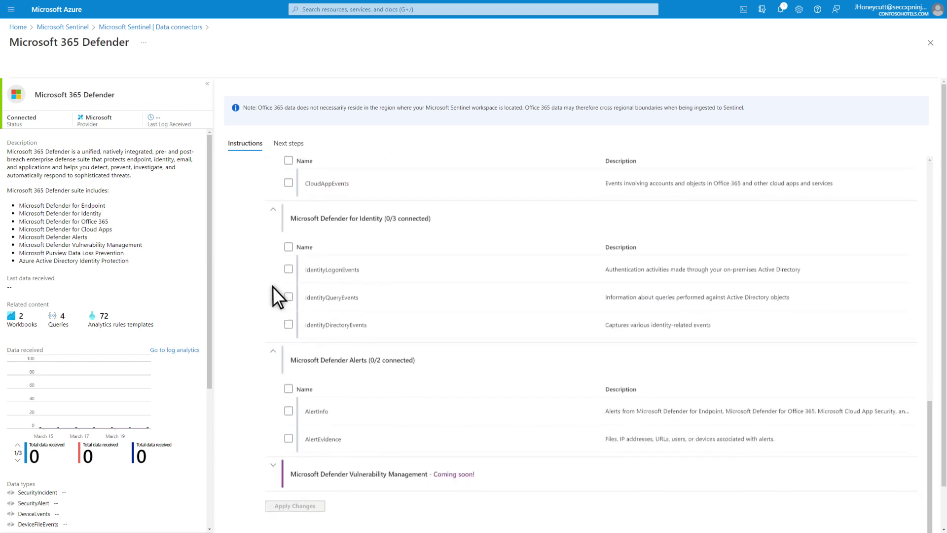
click(289, 183)
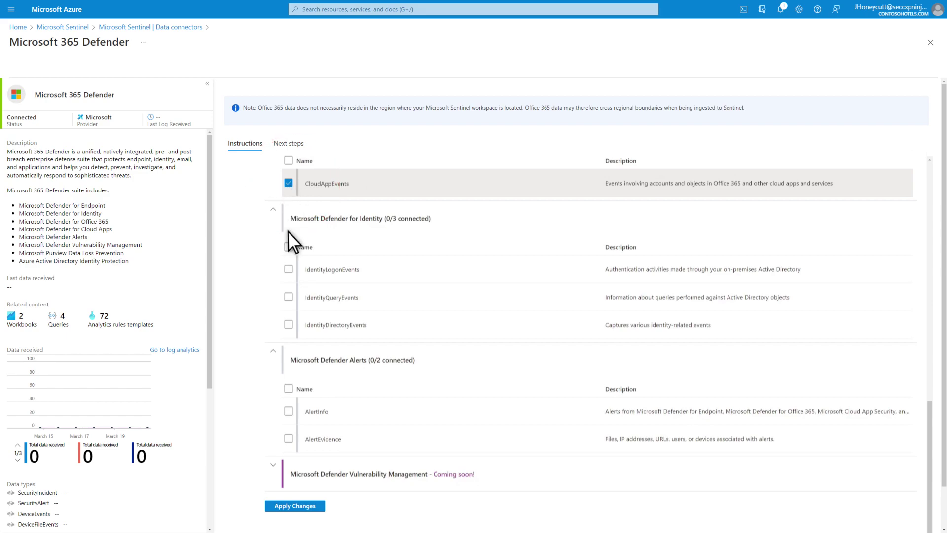
click(288, 269)
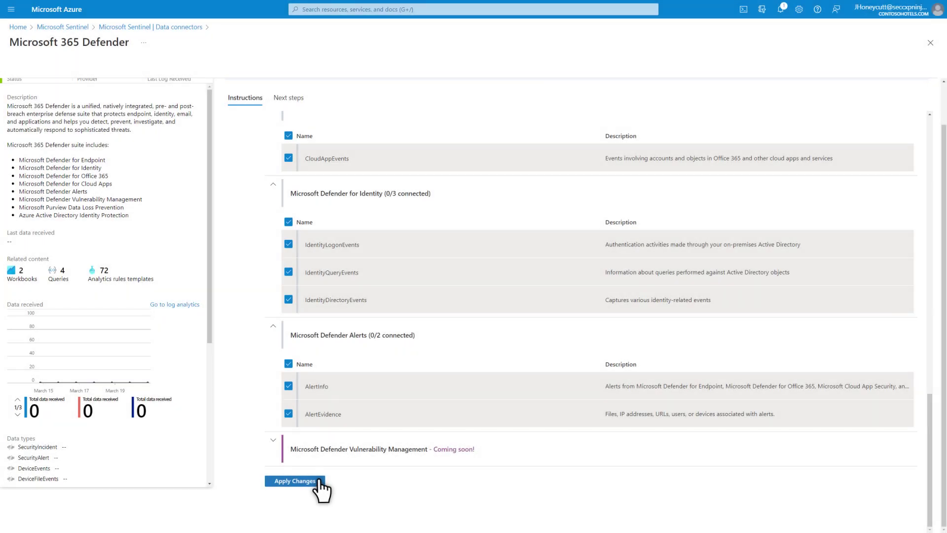
click(318, 482)
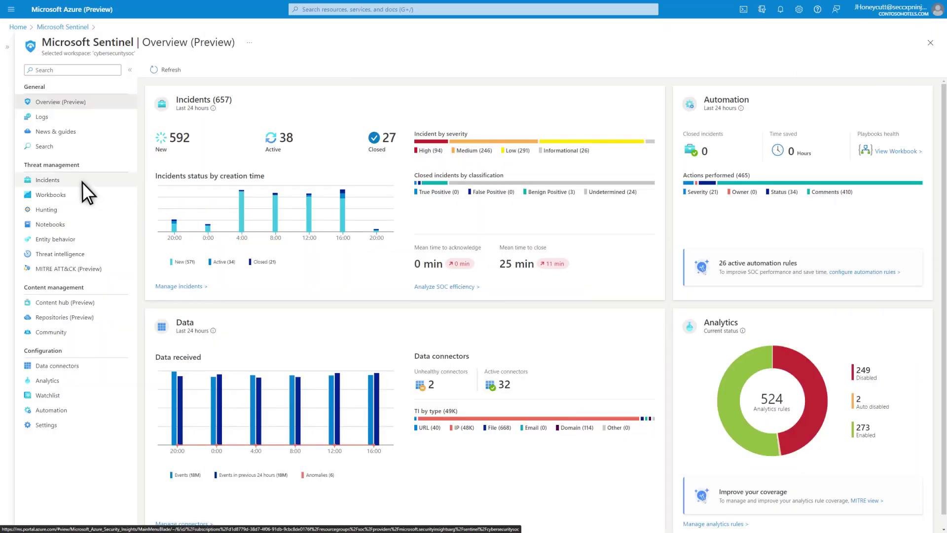
- Filter incidents by product name to Microsoft 365 Defender only, then preview incident 387595
click(69, 182)
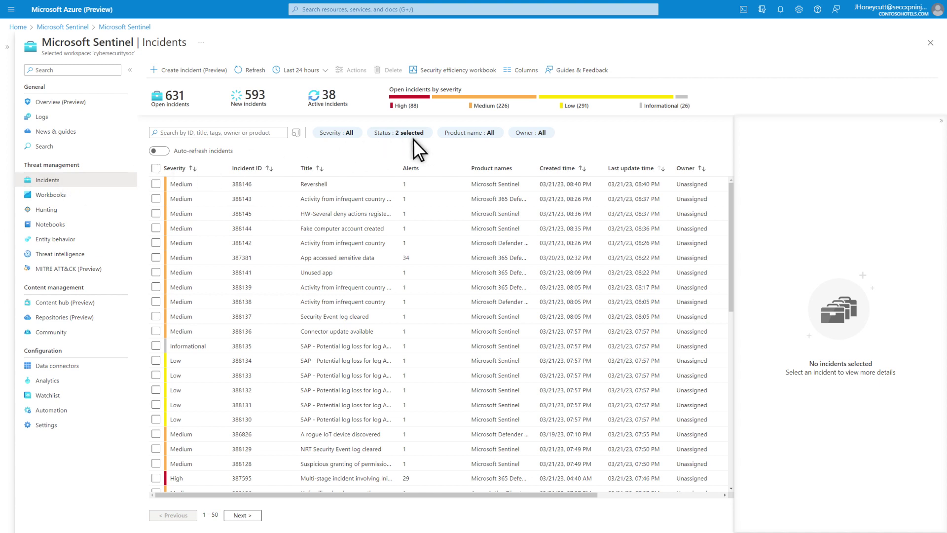
click(467, 143)
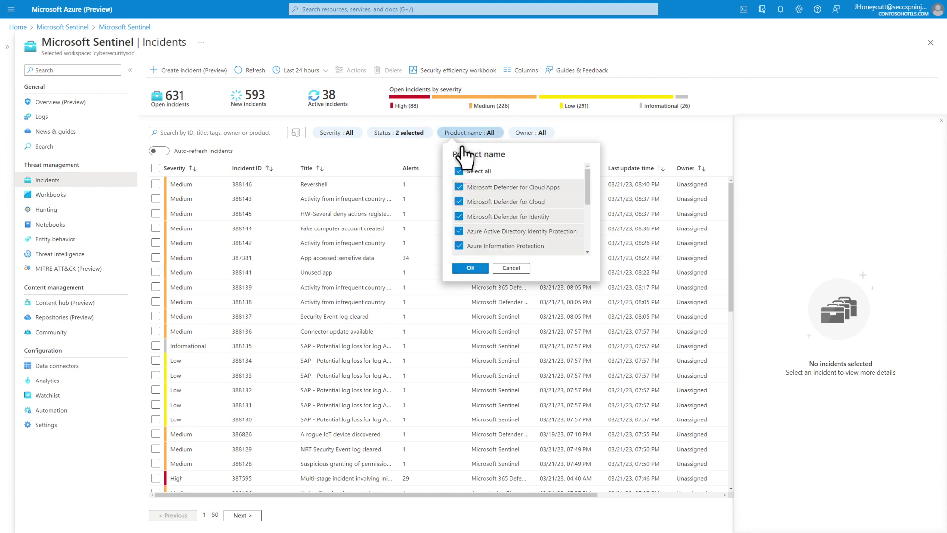
click(459, 172)
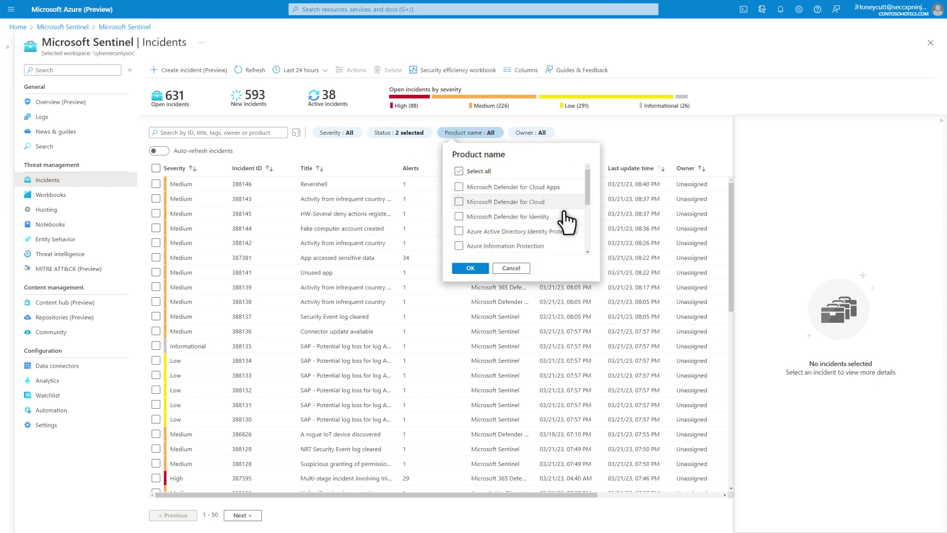
click(588, 226)
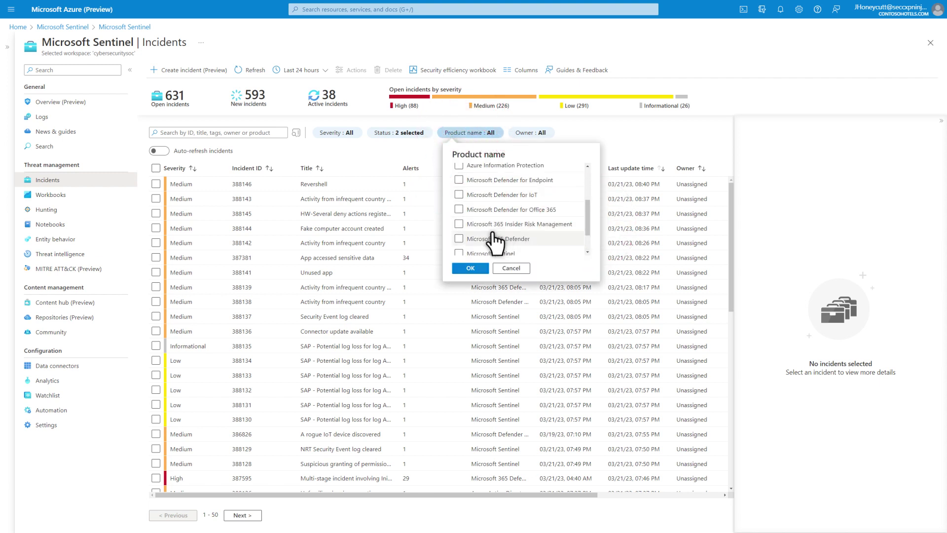
click(459, 238)
click(463, 269)
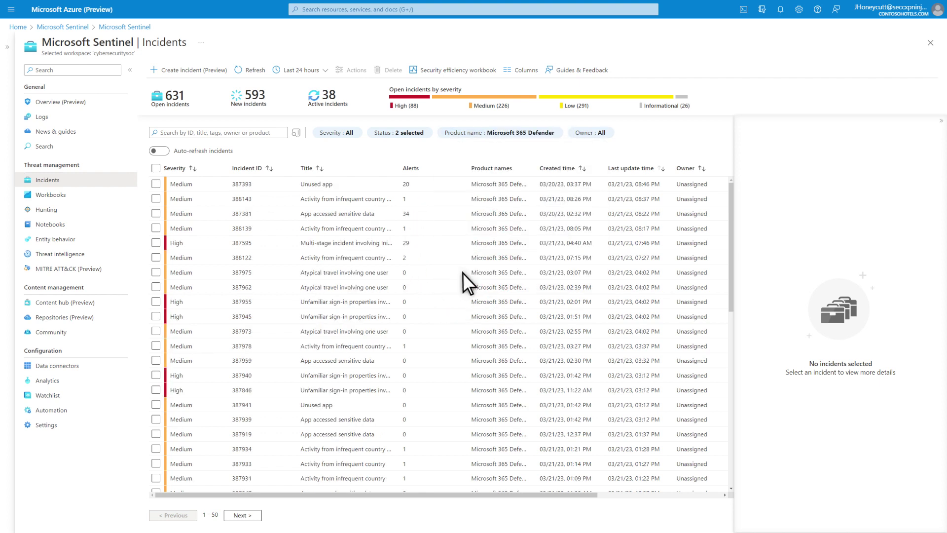
click(156, 243)
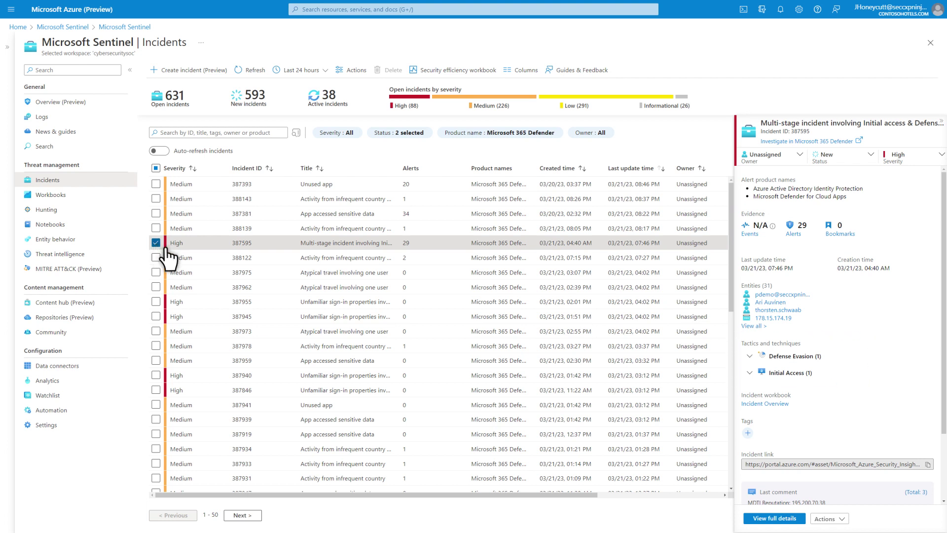
- Check incident 387595's Actions menu, then open the incident's full details page
click(842, 519)
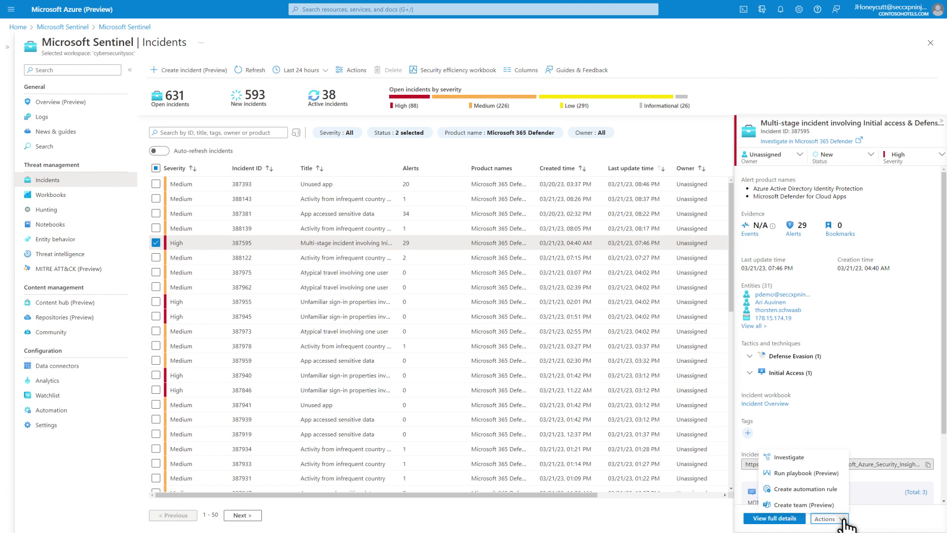
click(844, 524)
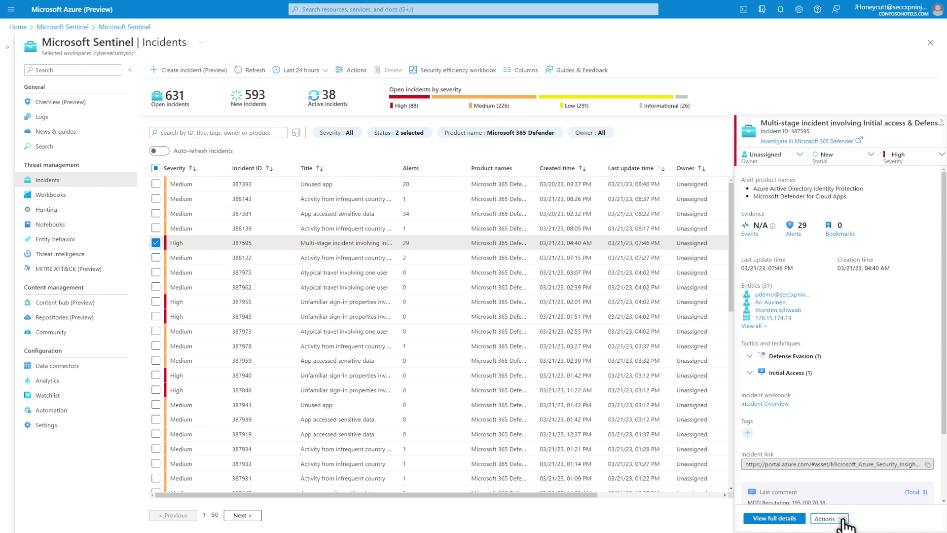
click(774, 522)
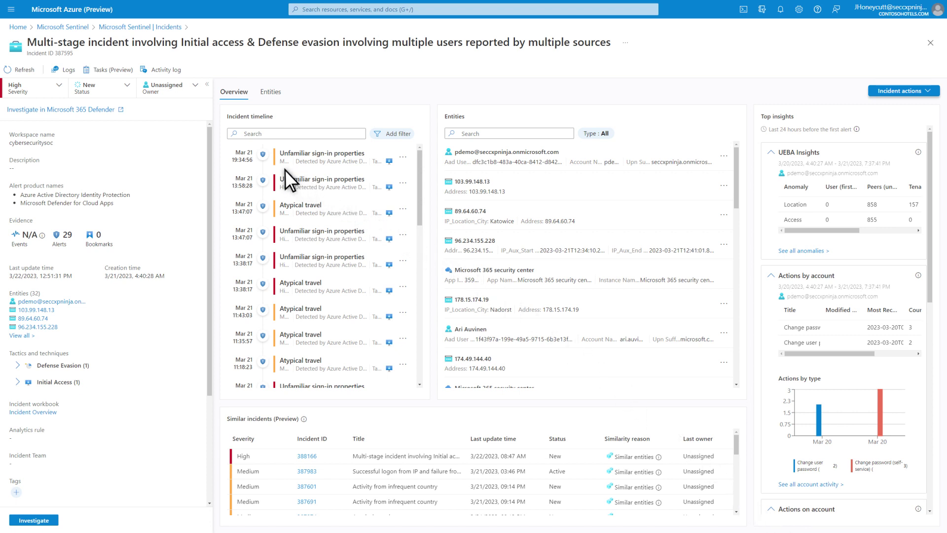
- Inspect the Unfamiliar sign-in properties alert, then show all entities and the first account's details
click(271, 170)
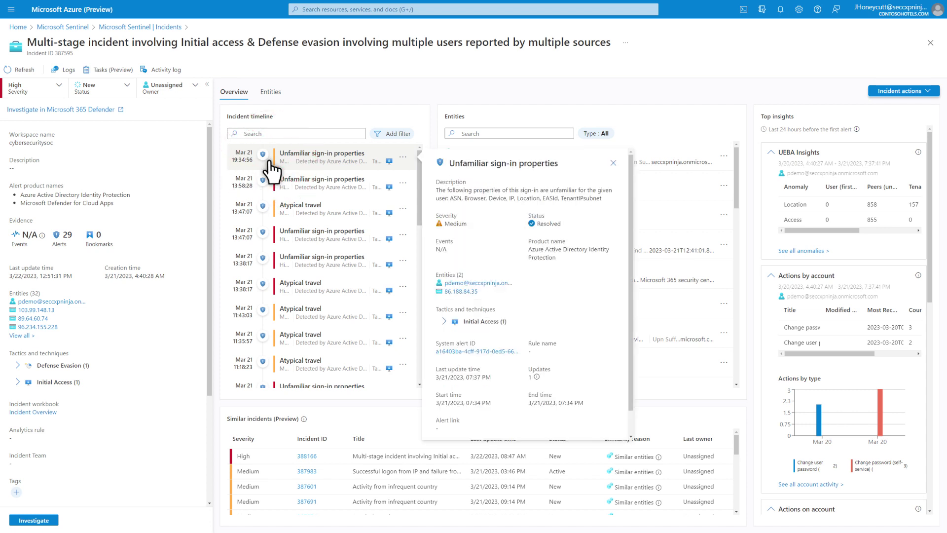
click(613, 164)
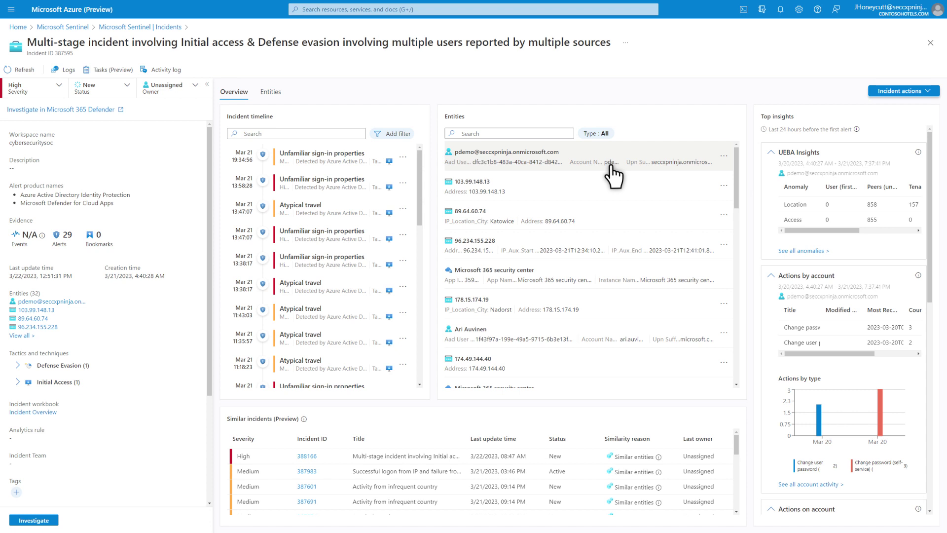
click(612, 168)
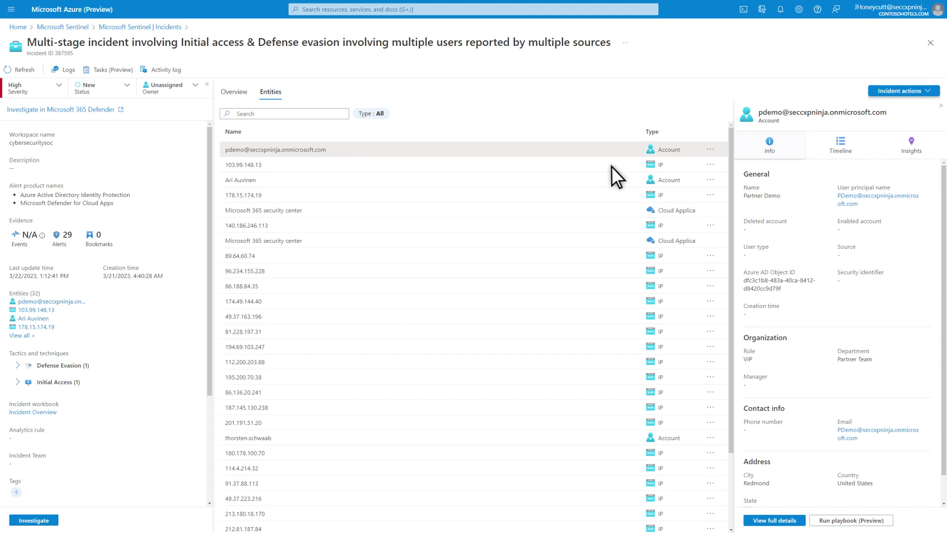
- Review the account's timeline, insights and playbooks, then start adding IP 103.99.148.13 as a threat indicator
click(837, 154)
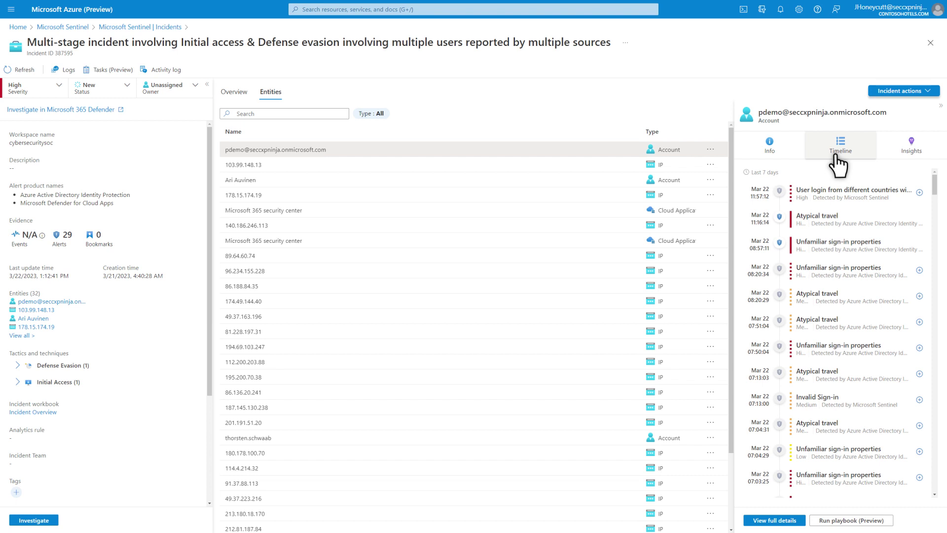
click(924, 157)
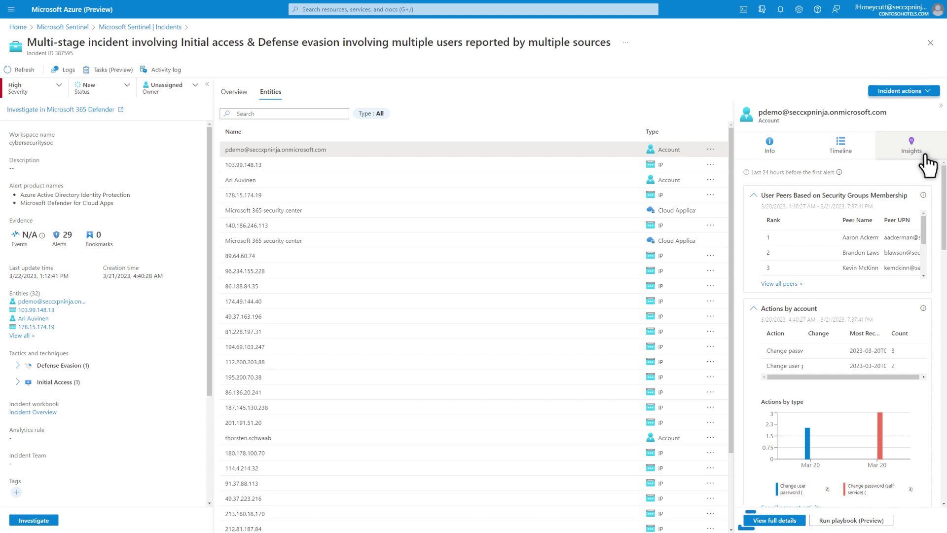
click(816, 521)
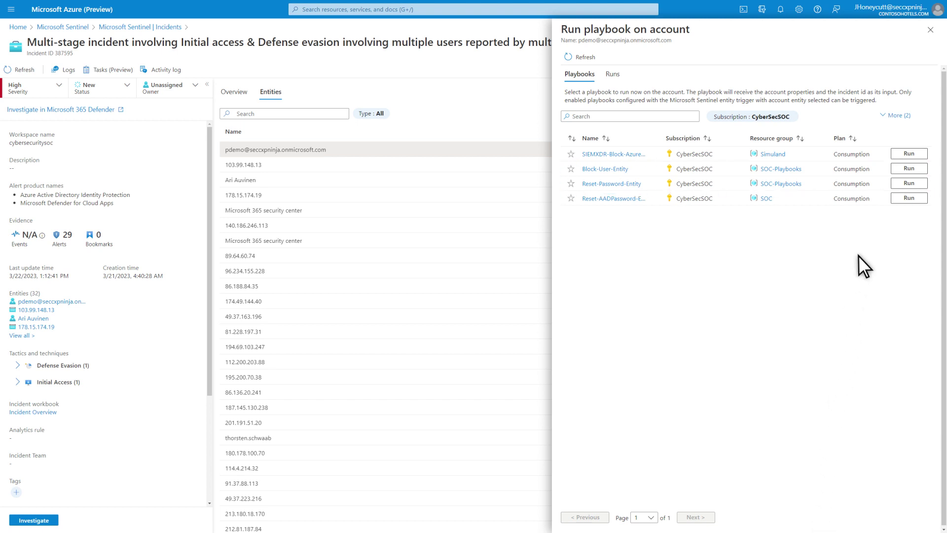
click(930, 30)
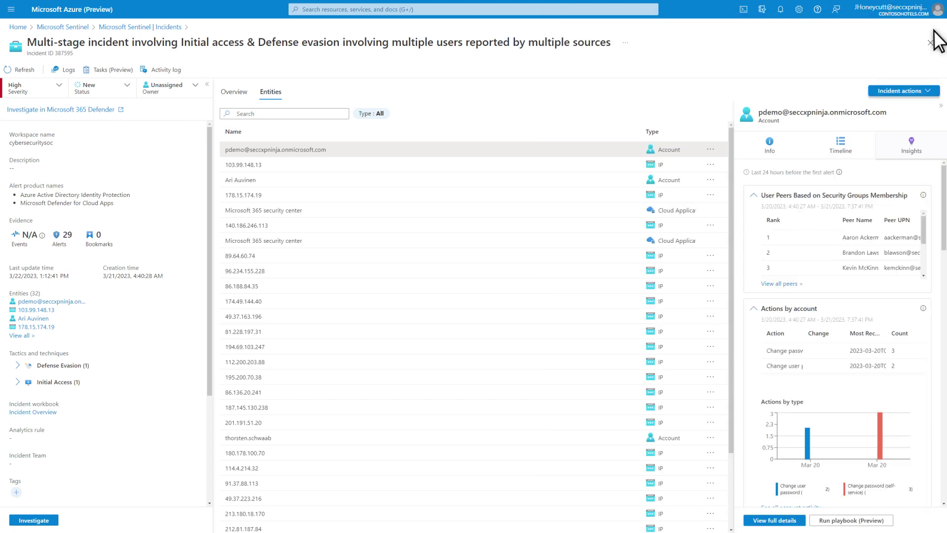
click(710, 165)
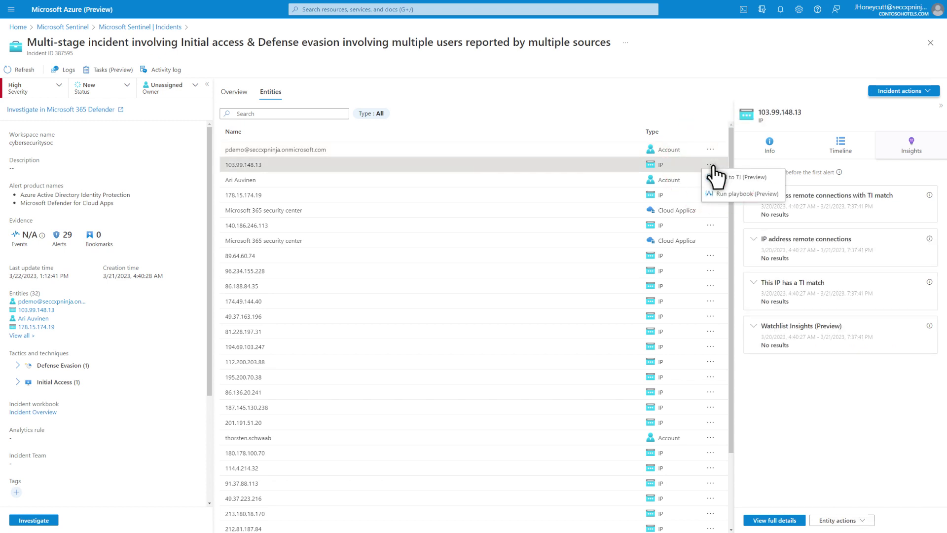
click(715, 178)
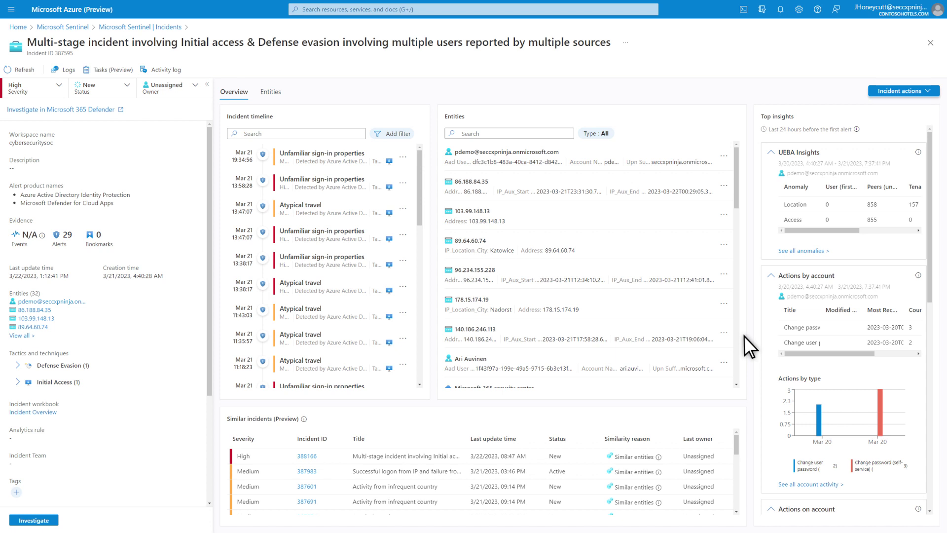
click(784, 251)
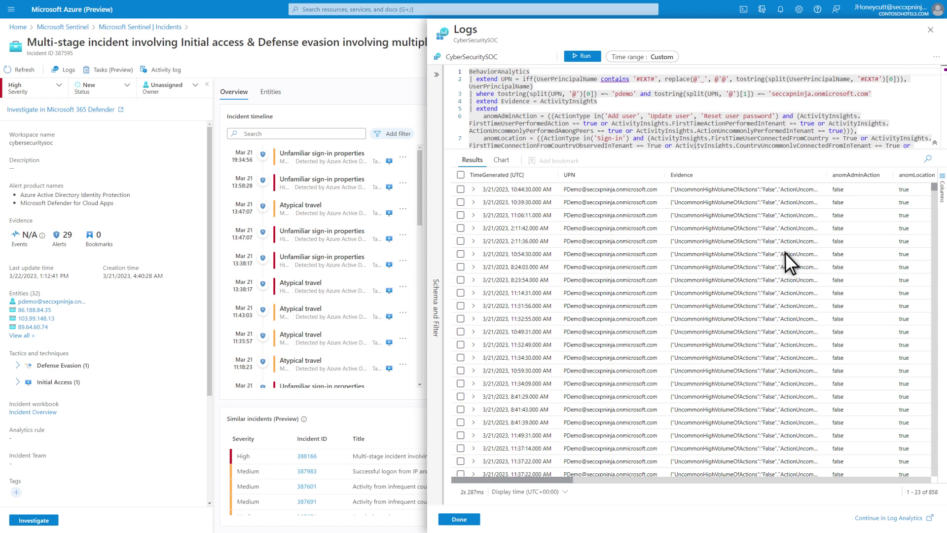
click(459, 520)
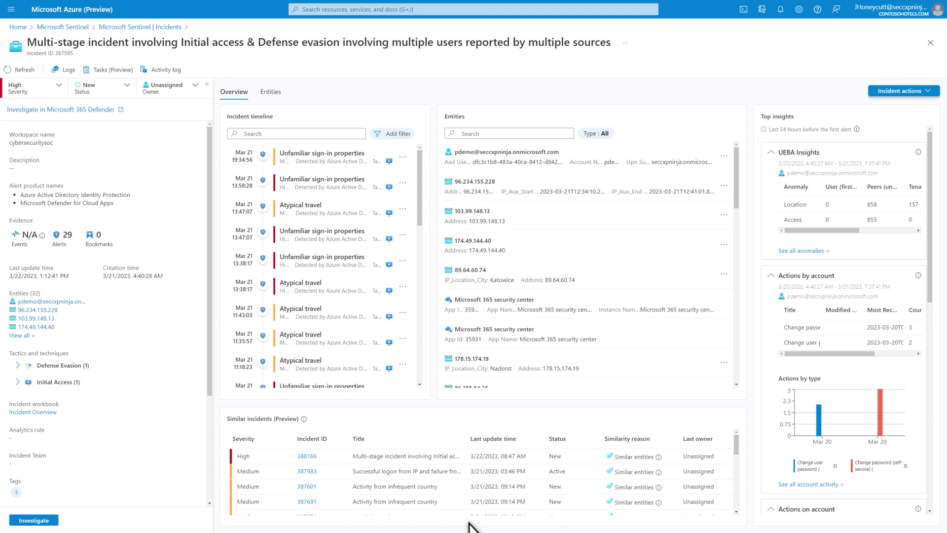
mouse_move(658, 458)
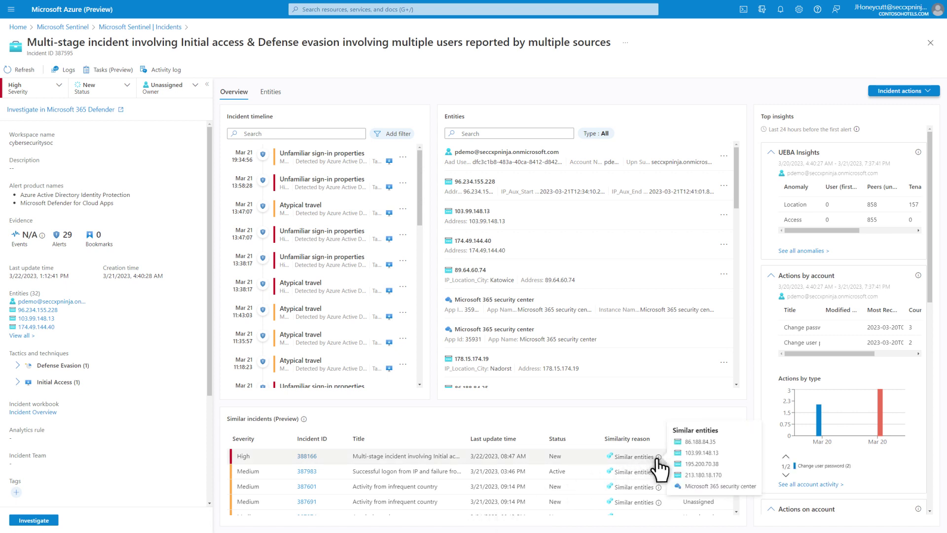